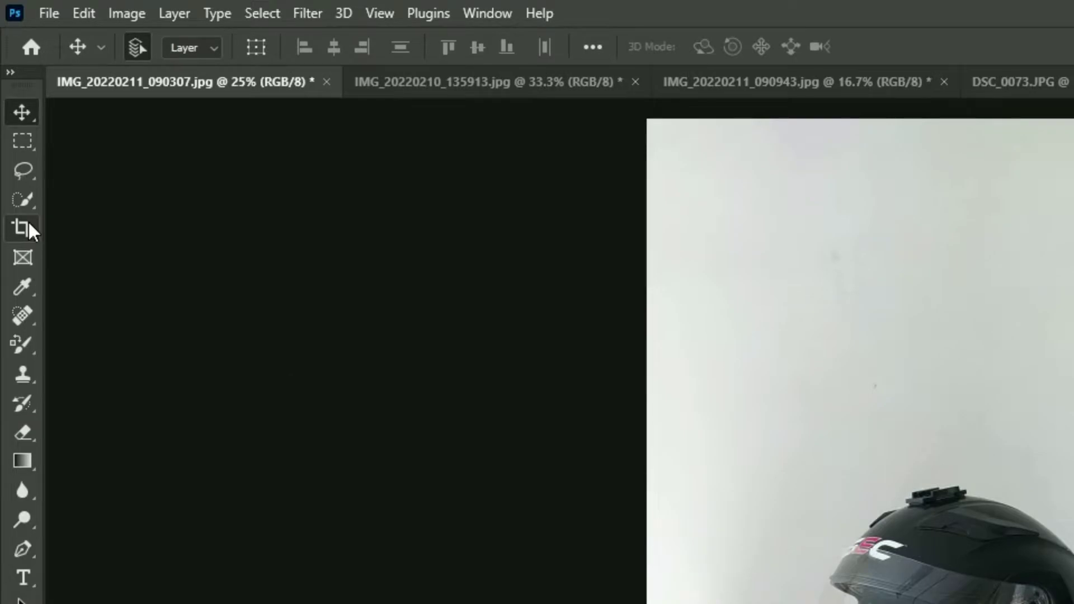
Frame a trial crop on the helmet photo, trimming the bare wall above and the lower shelf.
{"action": "left_click", "coordinate": [29, 222]}
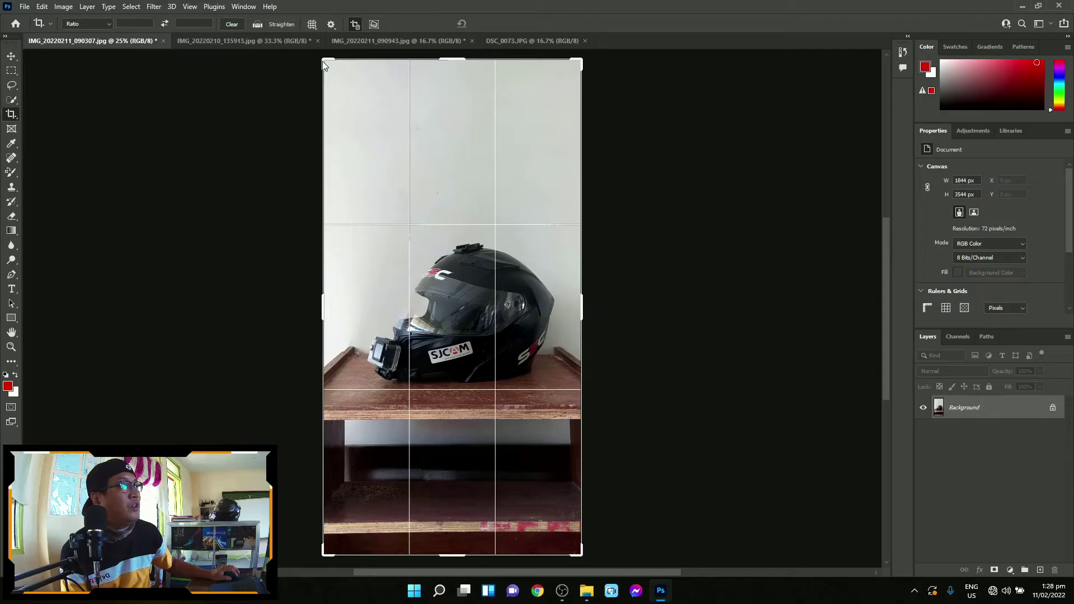
{"action": "left_click_drag", "start_coordinate": [322, 59], "coordinate": [320, 132]}
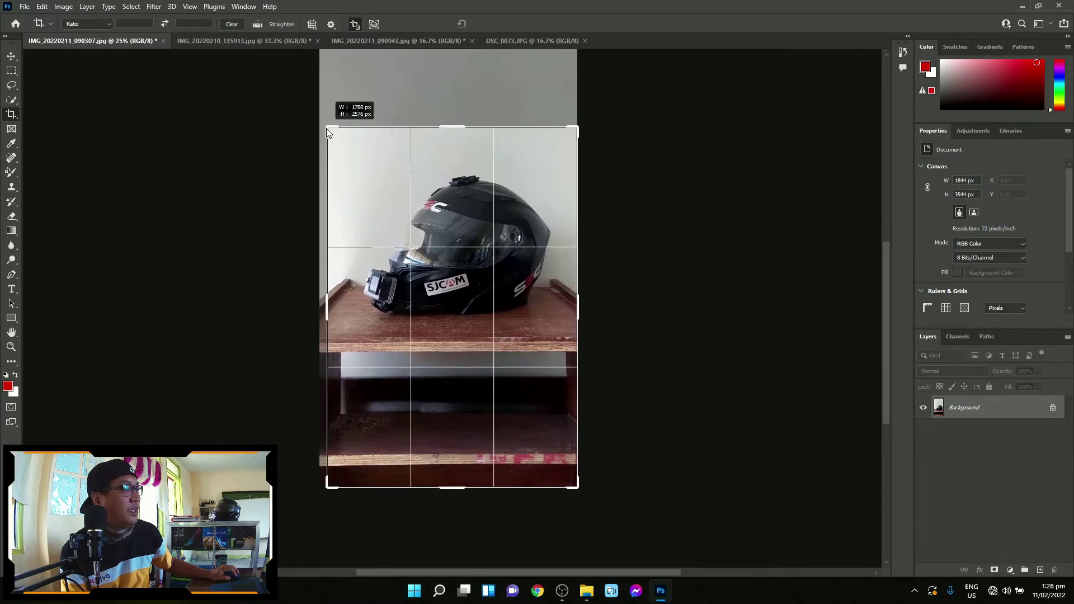
{"action": "left_click_drag", "start_coordinate": [320, 132], "coordinate": [323, 128]}
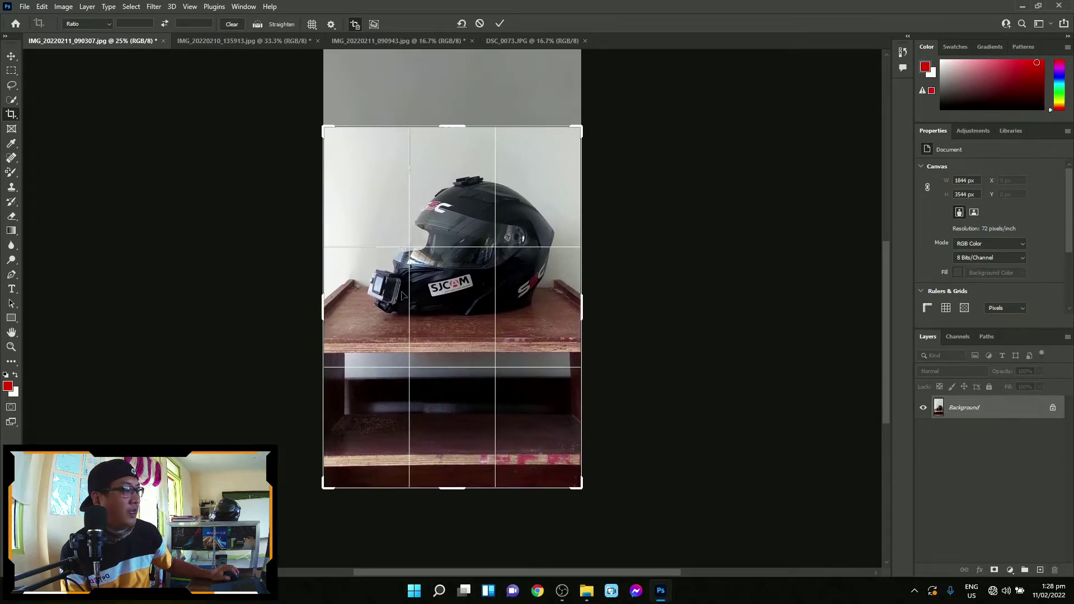
{"action": "left_click_drag", "start_coordinate": [463, 489], "coordinate": [469, 442]}
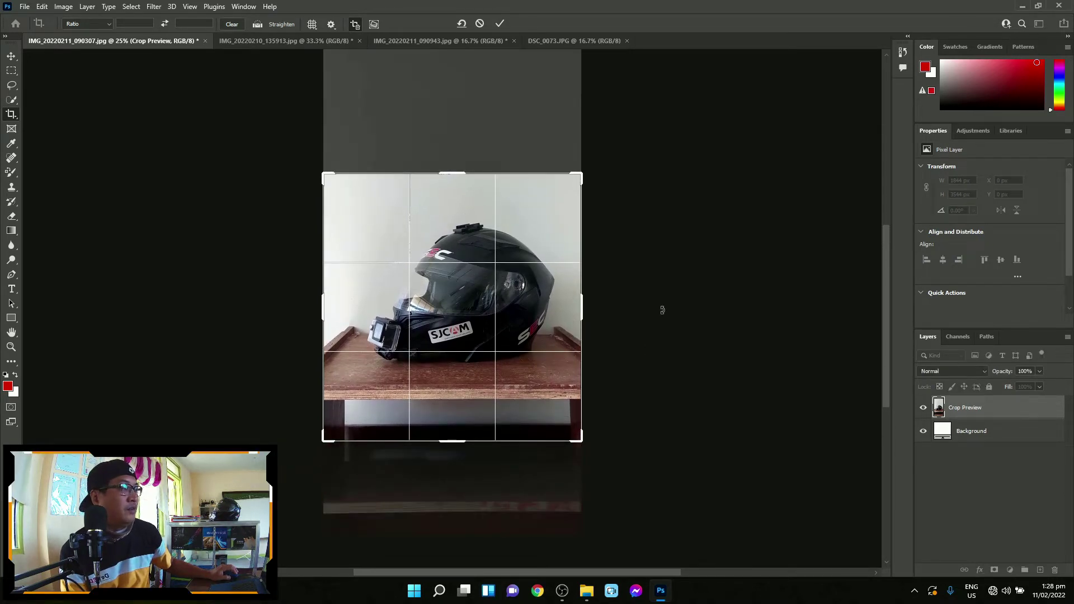
{"action": "key", "text": "Return"}
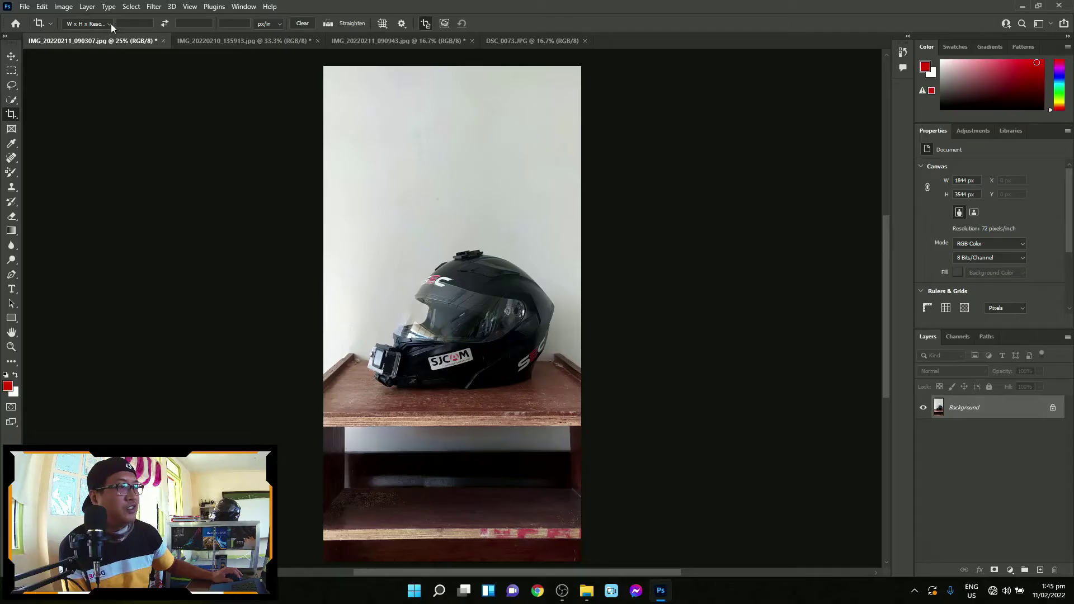
Show the crop aspect-ratio preset dropdown in the options bar.
{"action": "left_click", "coordinate": [111, 24]}
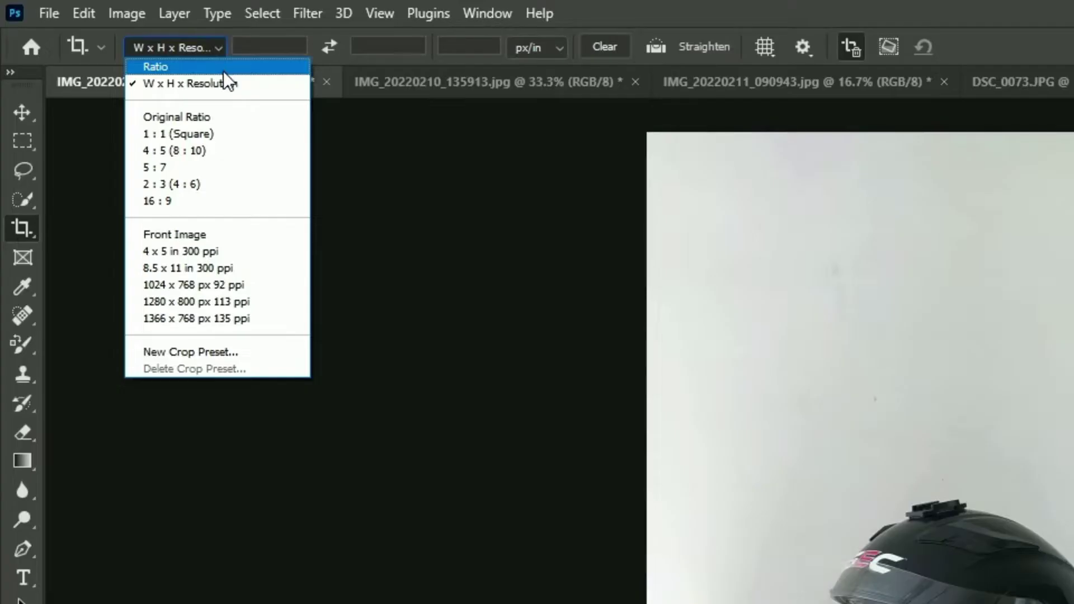
Try a 1:1 square crop ratio, then switch to the 16:9 preset.
{"action": "left_click", "coordinate": [226, 134]}
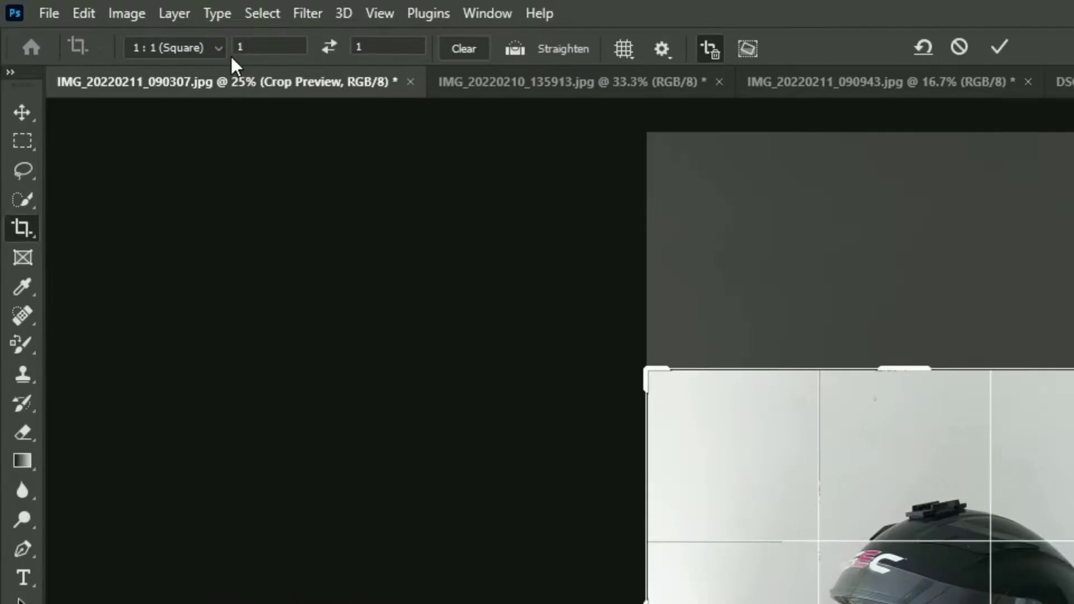
{"action": "left_click", "coordinate": [223, 47]}
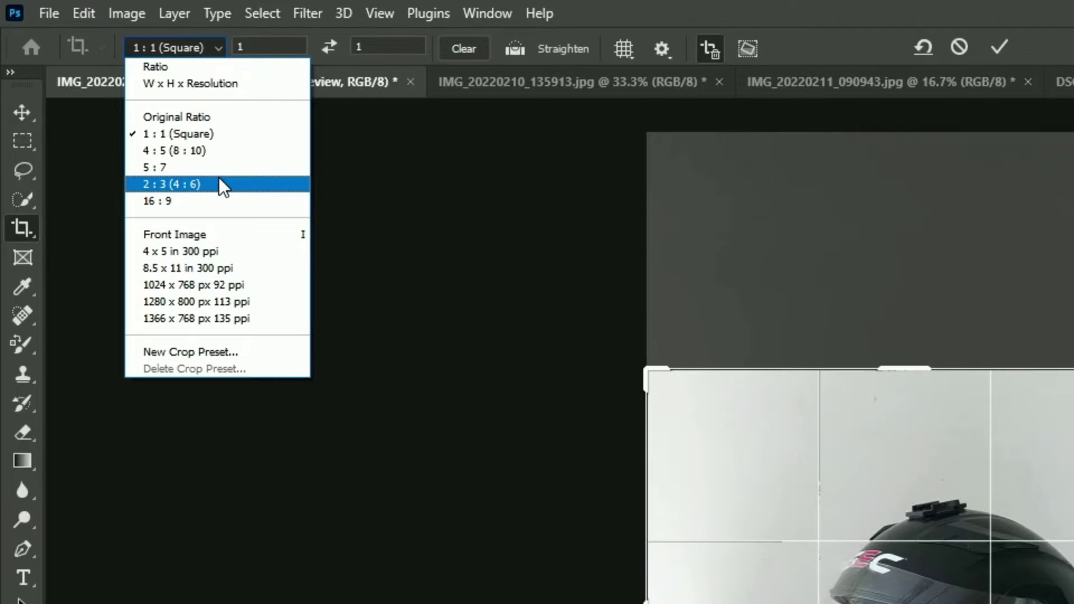
{"action": "left_click", "coordinate": [219, 201]}
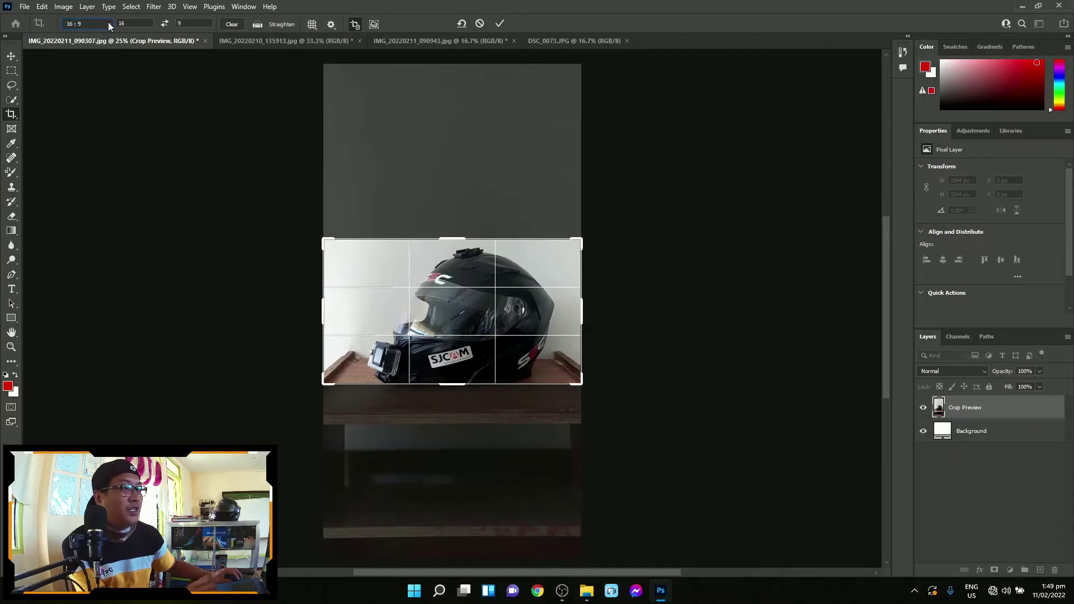
Switch to W x H x Resolution in px/cm and apply the 1844 × 1038 helmet crop.
{"action": "left_click", "coordinate": [109, 24]}
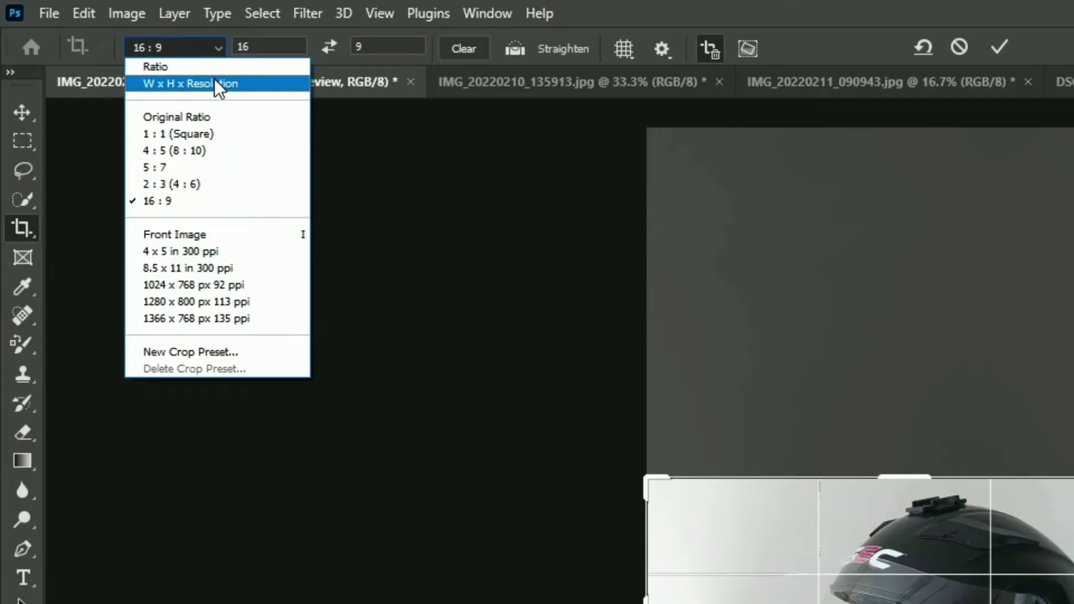
{"action": "left_click", "coordinate": [214, 84]}
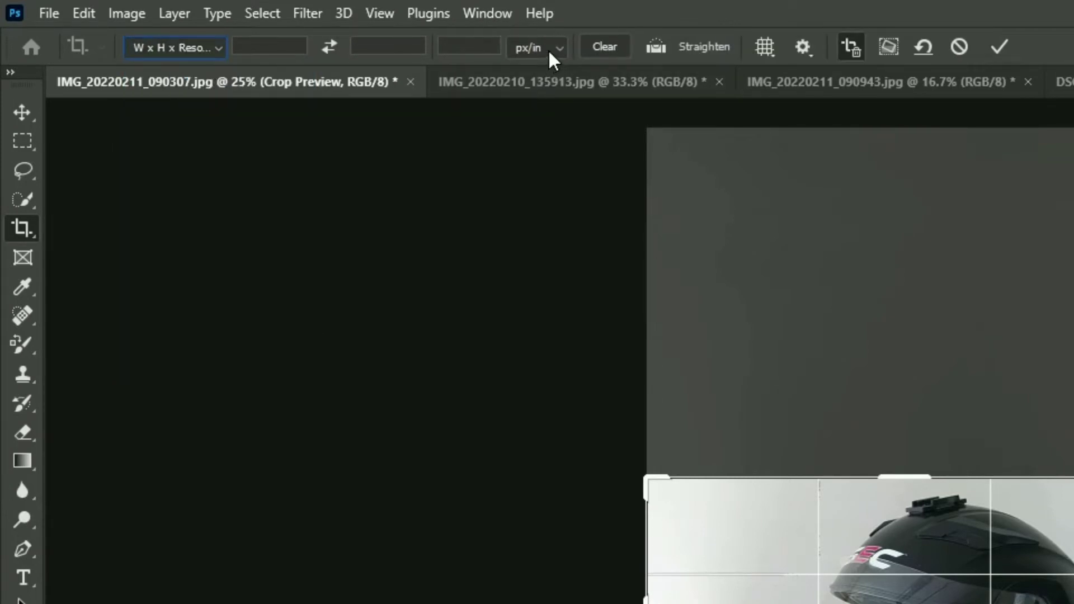
{"action": "left_click", "coordinate": [549, 52]}
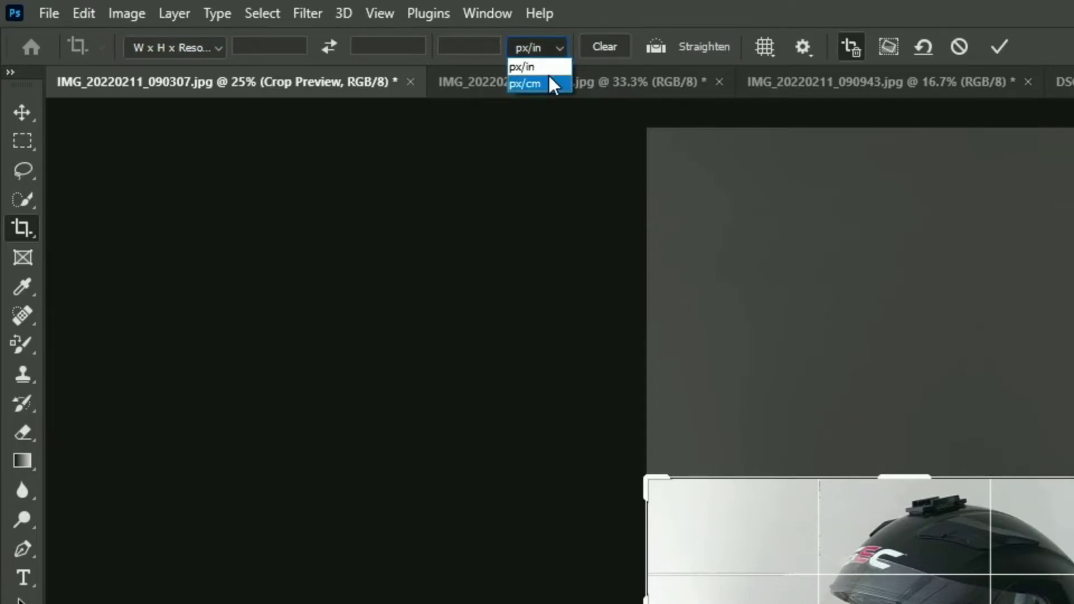
{"action": "left_click", "coordinate": [549, 79]}
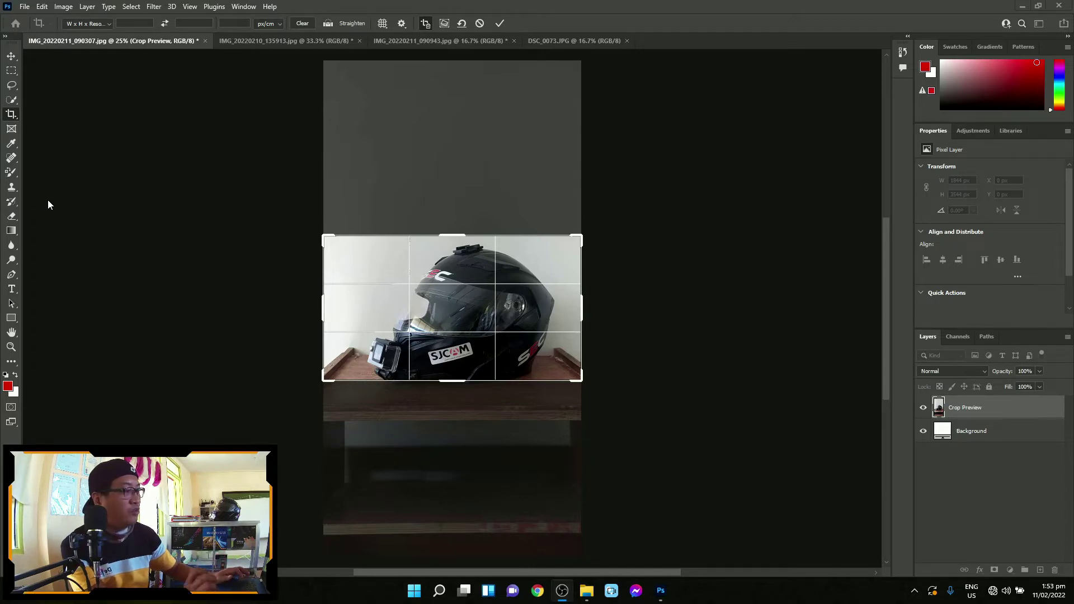
{"action": "key", "text": "Return"}
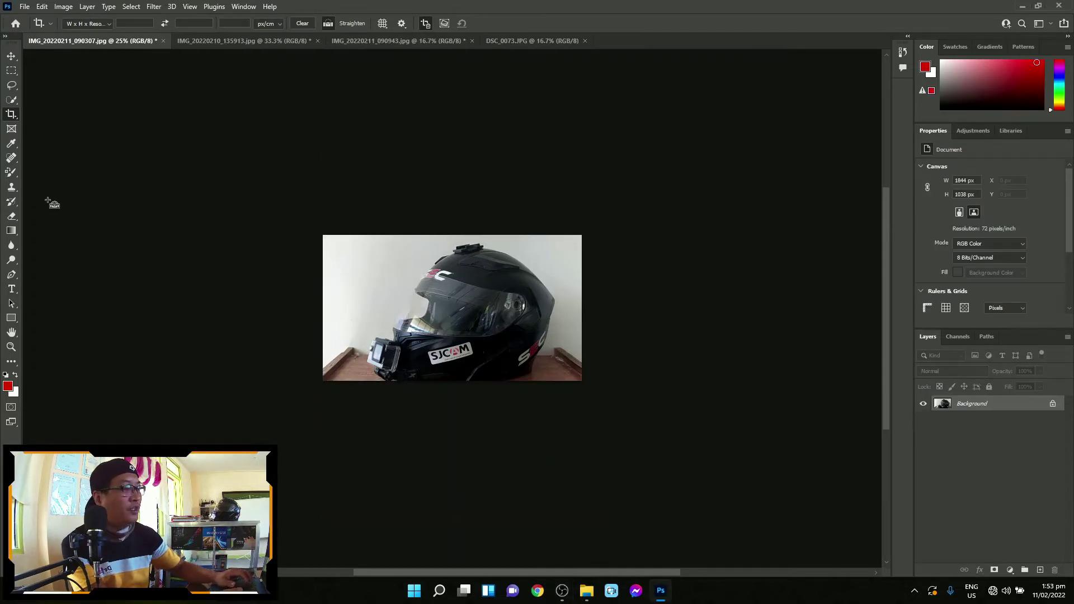
Zoom in, then start a crop on the MSI box photo, trimming its left side and bottom-right.
{"action": "key", "text": "ctrl+plus"}
{"action": "key", "text": "ctrl+plus"}
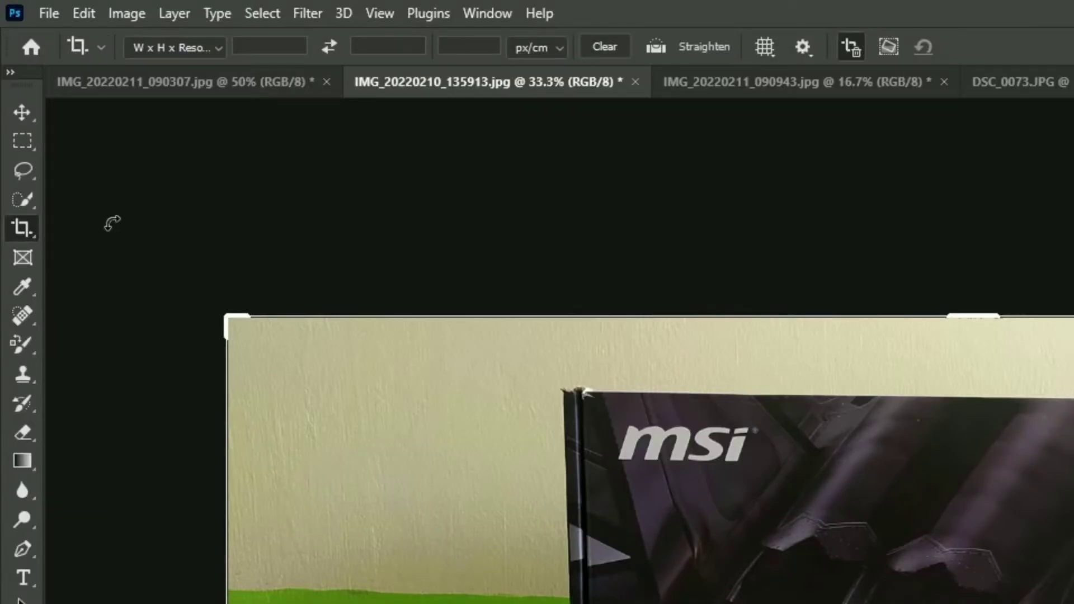
{"action": "right_click", "coordinate": [23, 229]}
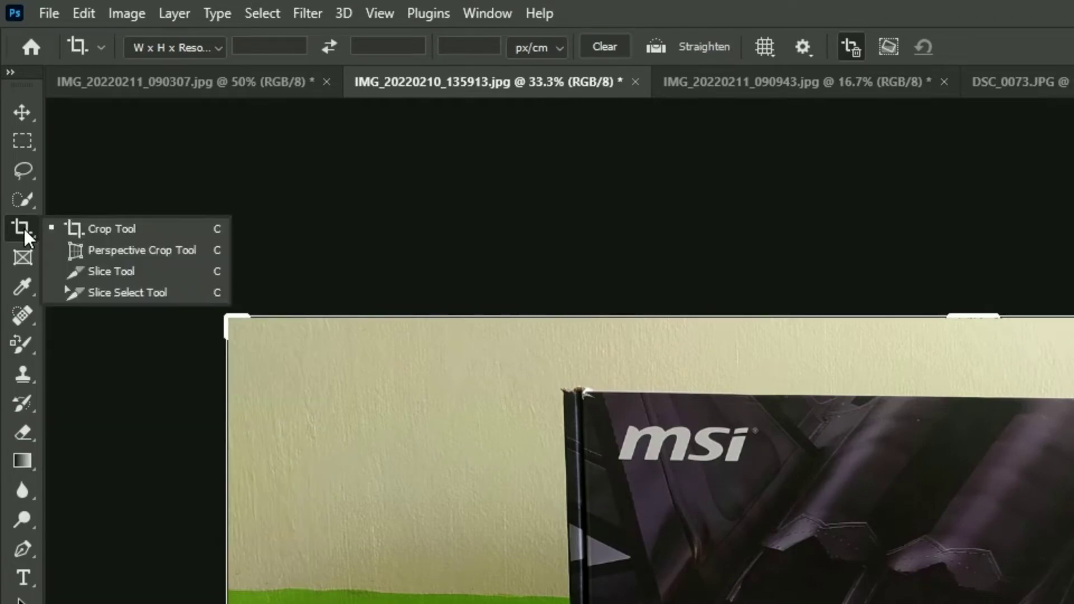
{"action": "left_click", "coordinate": [126, 145]}
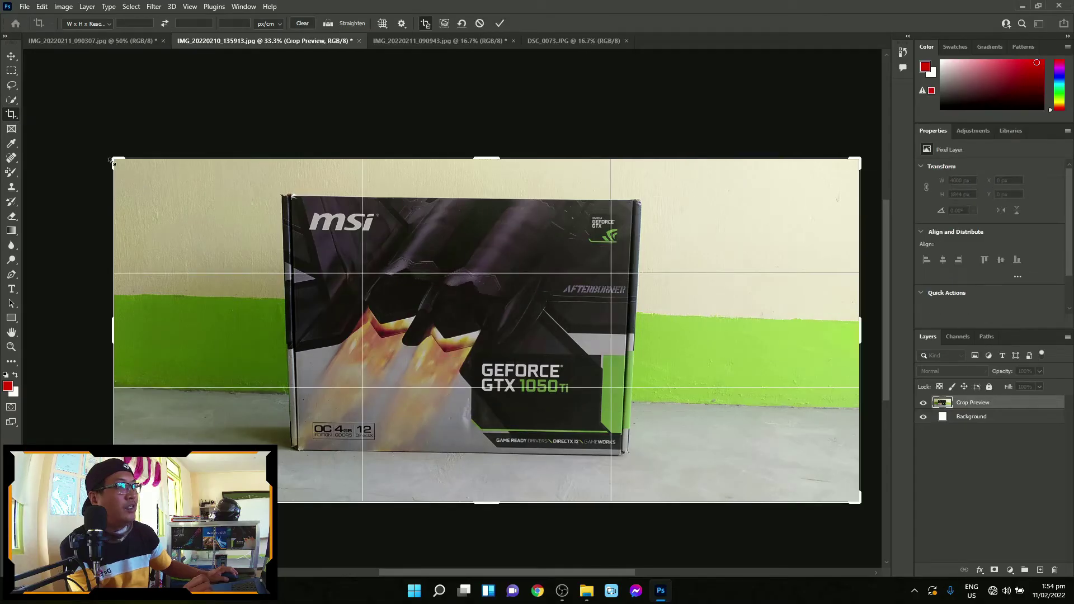
{"action": "left_click_drag", "start_coordinate": [115, 162], "coordinate": [196, 163]}
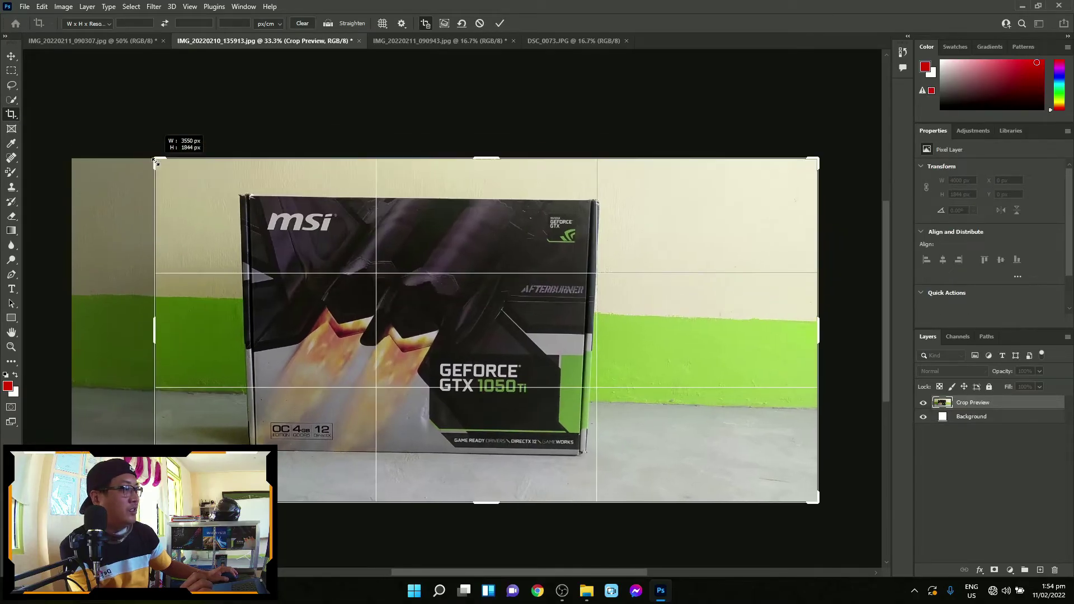
{"action": "left_click_drag", "start_coordinate": [816, 501], "coordinate": [741, 493]}
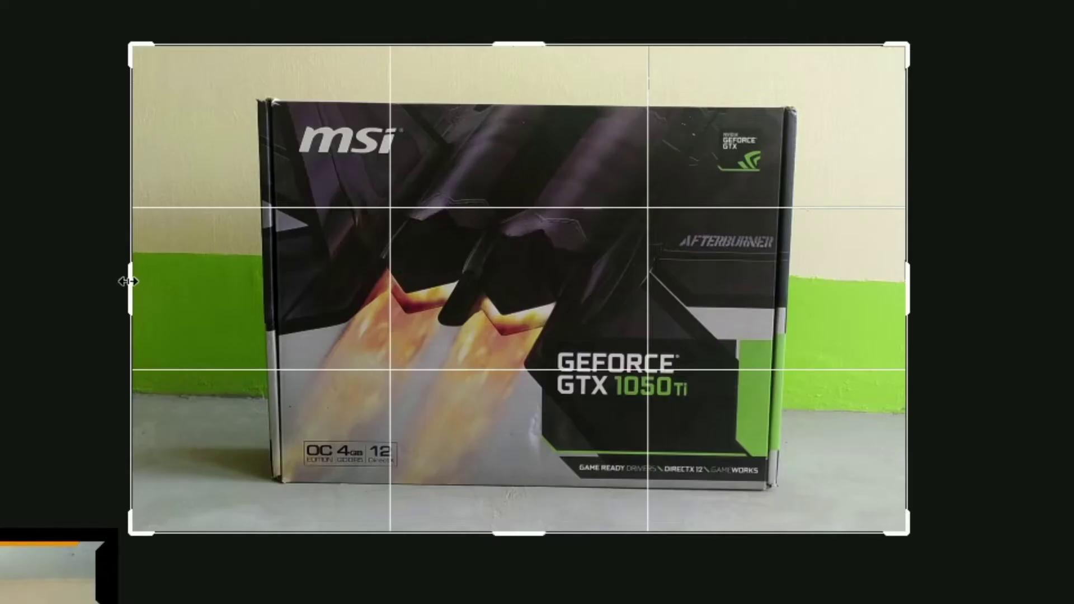
Extend the MSI box canvas with white strips on both sides, apply it, then undo.
{"action": "left_click_drag", "start_coordinate": [128, 281], "coordinate": [69, 290]}
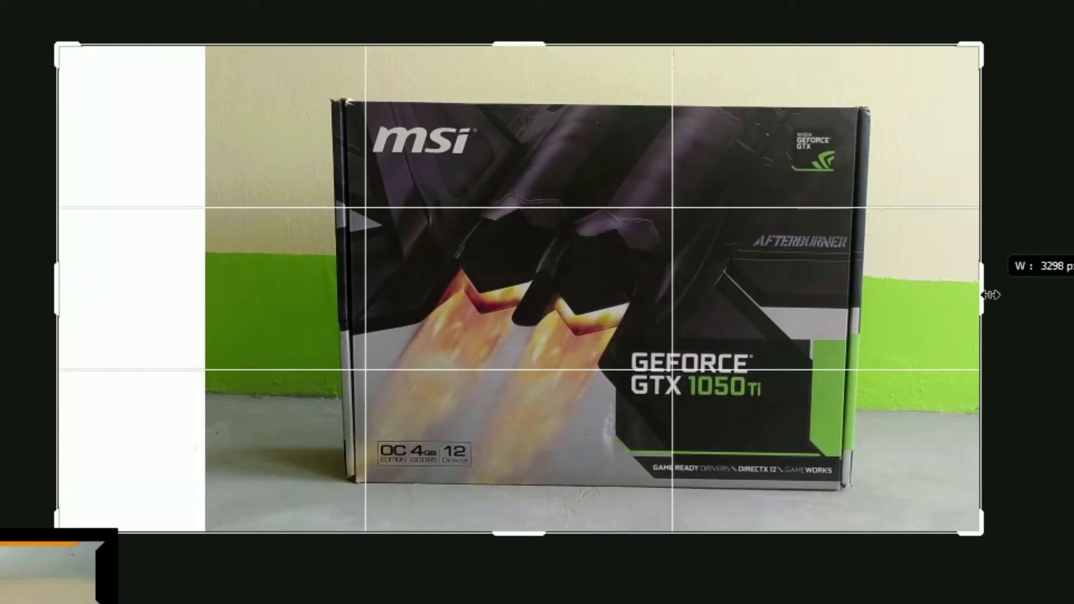
{"action": "left_click_drag", "start_coordinate": [986, 295], "coordinate": [1065, 285]}
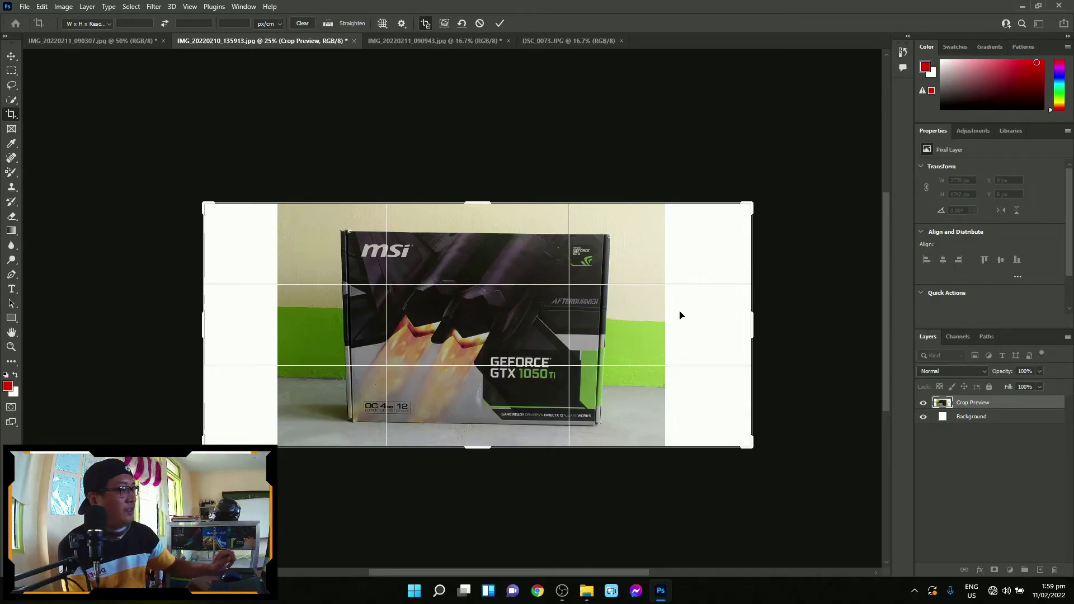
{"action": "key", "text": "Return"}
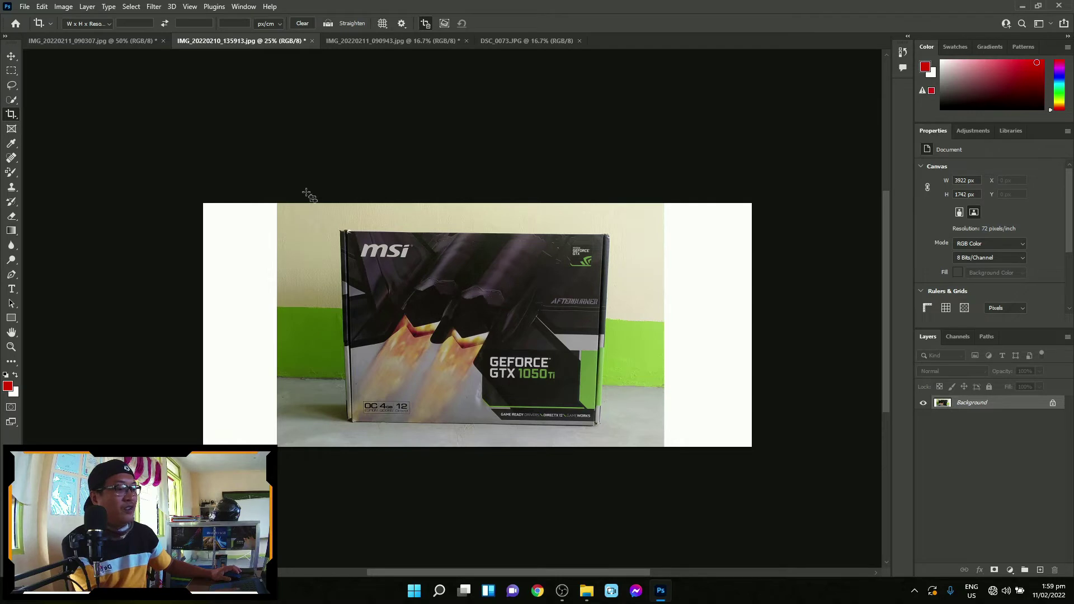
{"action": "key", "text": "ctrl+z"}
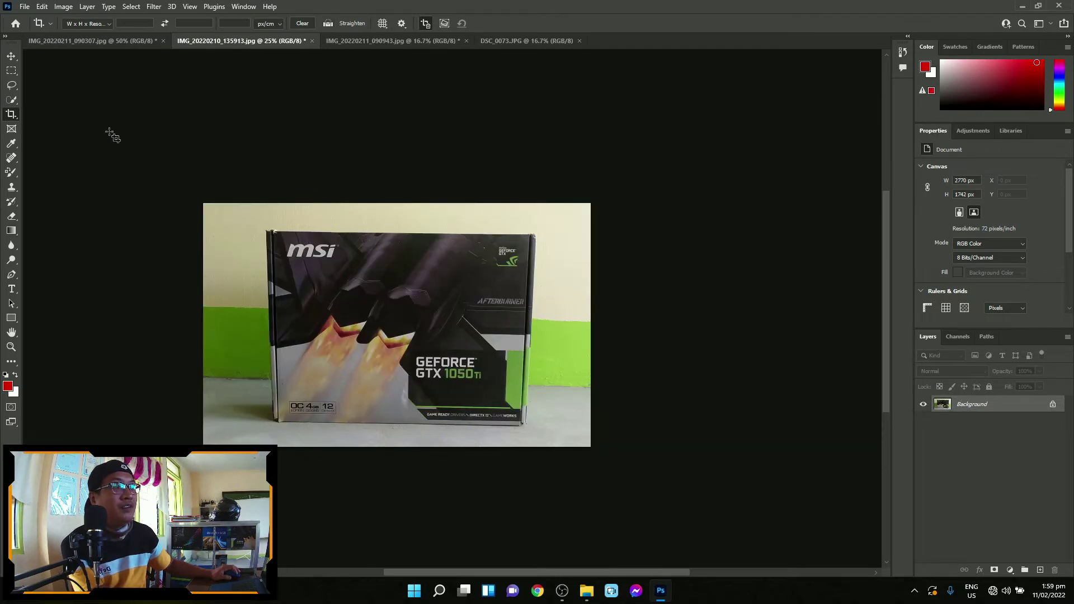
Re-extend the MSI box crop past both sides and commit it with Content-Aware fill.
{"action": "left_click", "coordinate": [12, 115]}
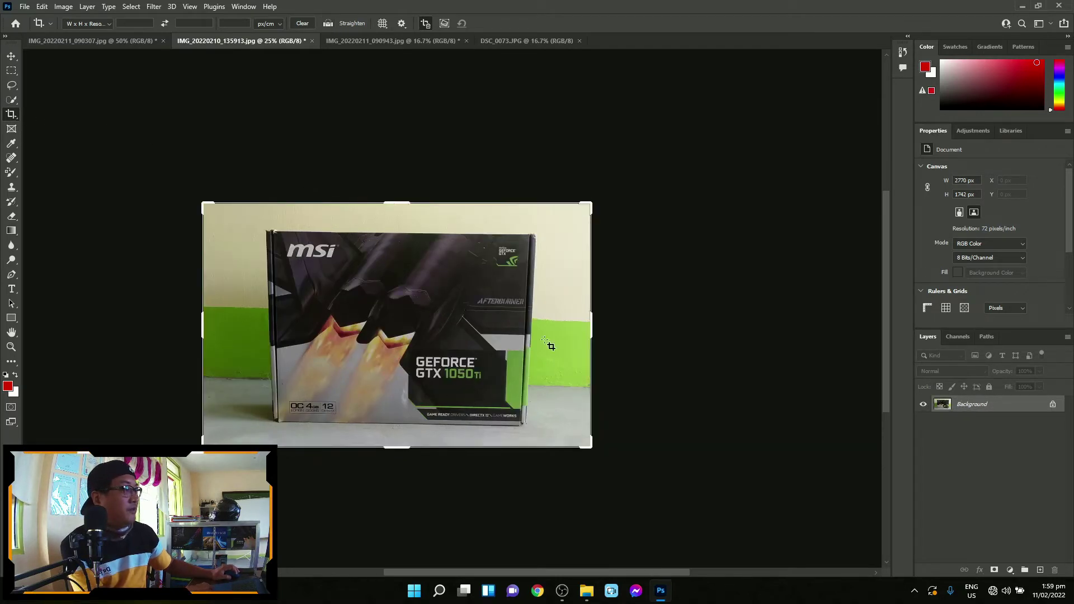
{"action": "left_click_drag", "start_coordinate": [593, 330], "coordinate": [622, 328]}
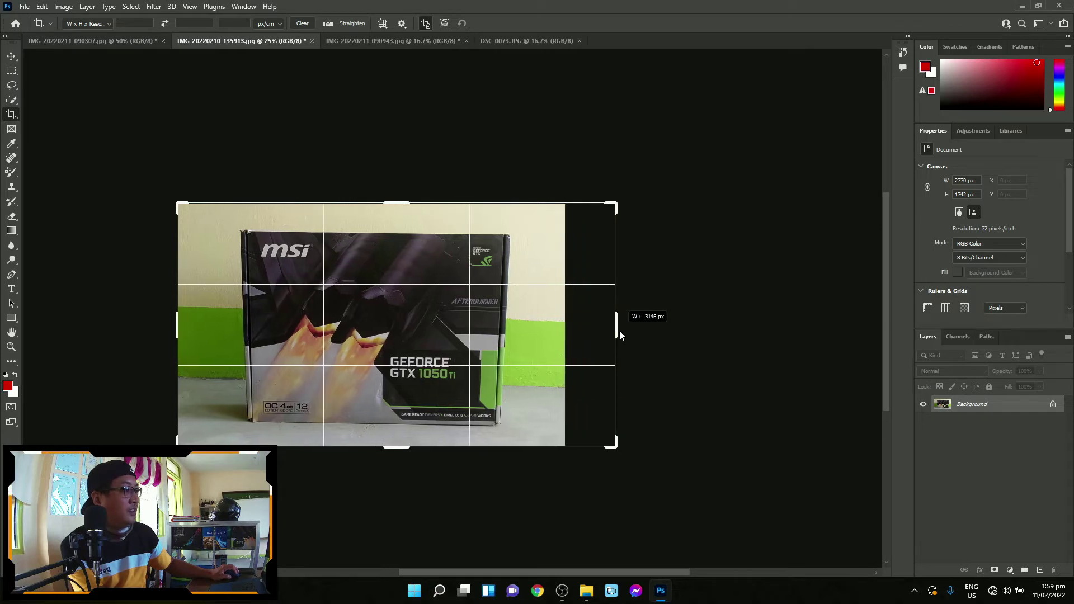
{"action": "left_click_drag", "start_coordinate": [169, 327], "coordinate": [144, 328]}
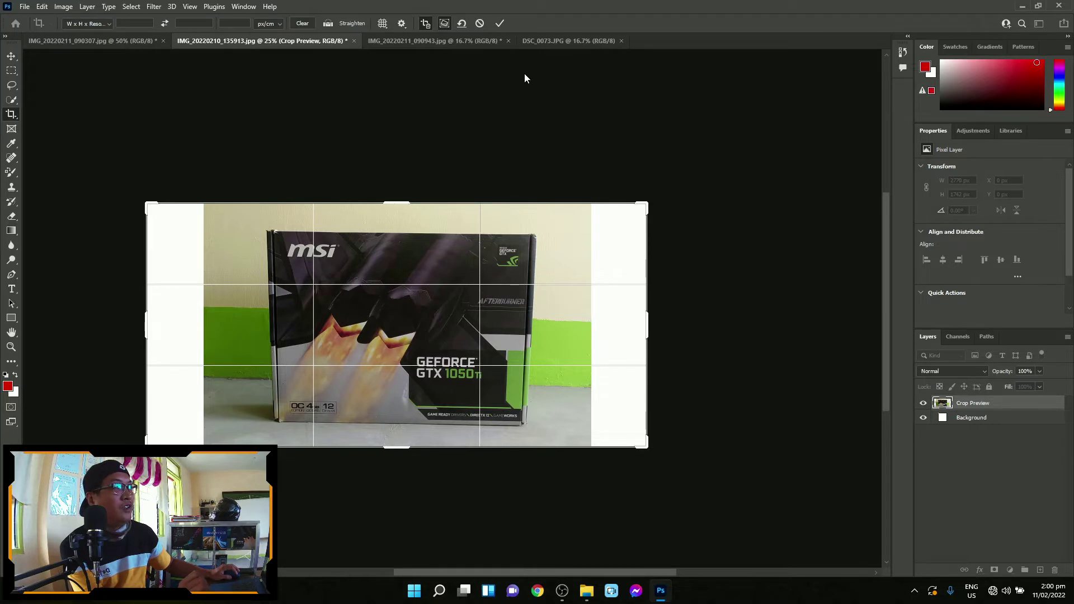
{"action": "left_click", "coordinate": [500, 23]}
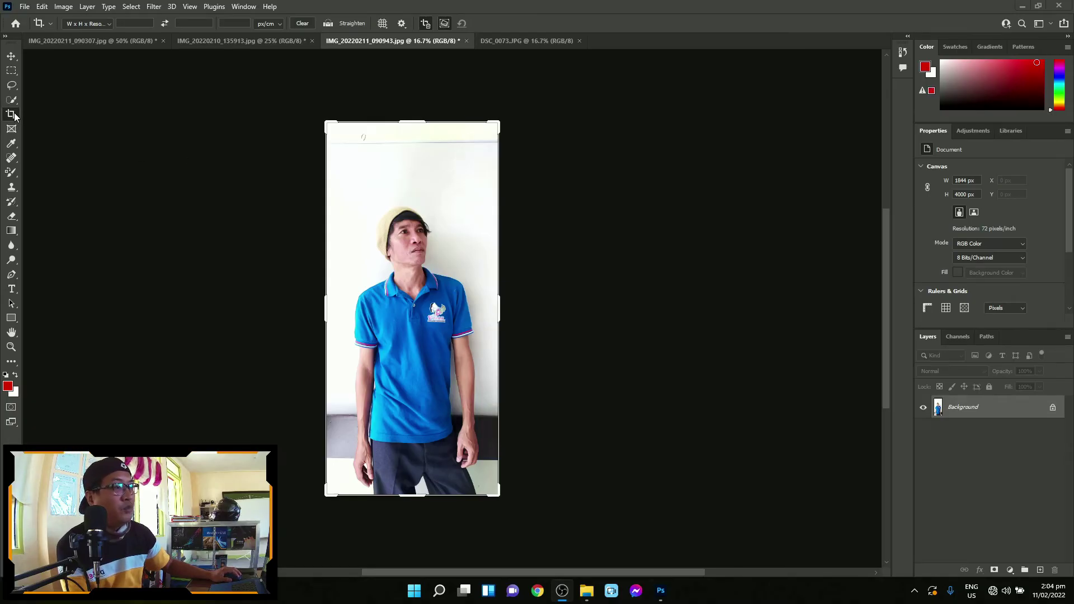
Crop the portrait to 2658 × 2704 px, cutting off the legs and widening both sides.
{"action": "left_click_drag", "start_coordinate": [410, 122], "coordinate": [406, 156]}
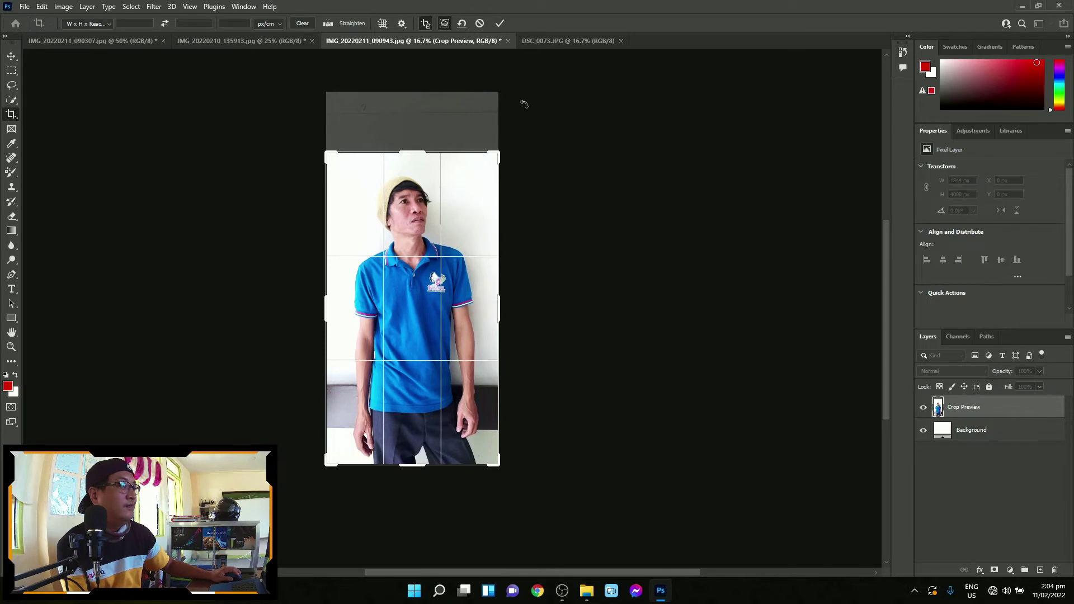
{"action": "left_click_drag", "start_coordinate": [420, 466], "coordinate": [431, 438]}
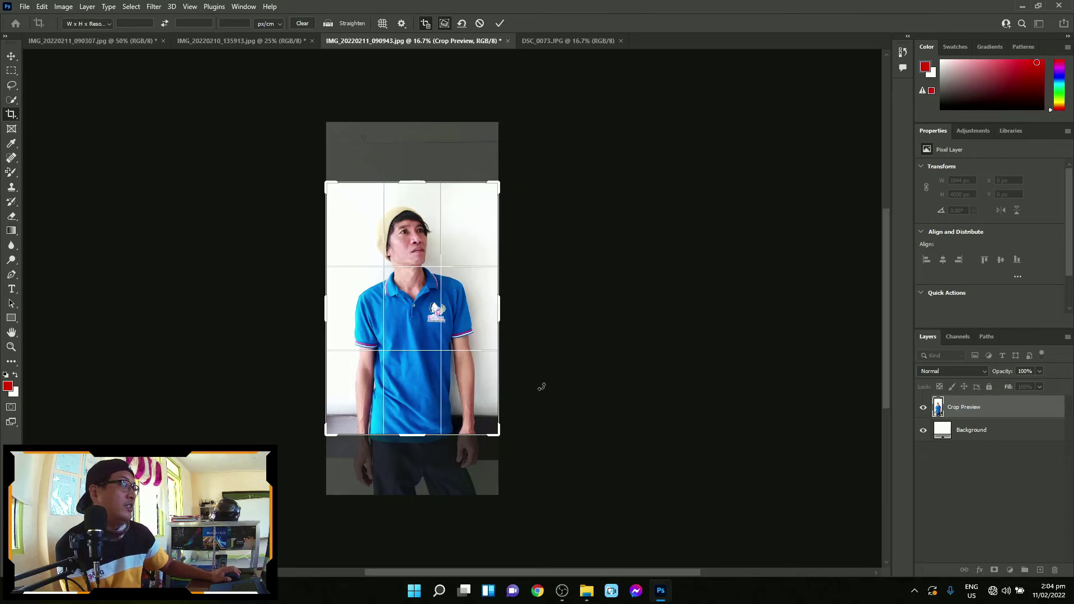
{"action": "left_click_drag", "start_coordinate": [498, 316], "coordinate": [514, 316]}
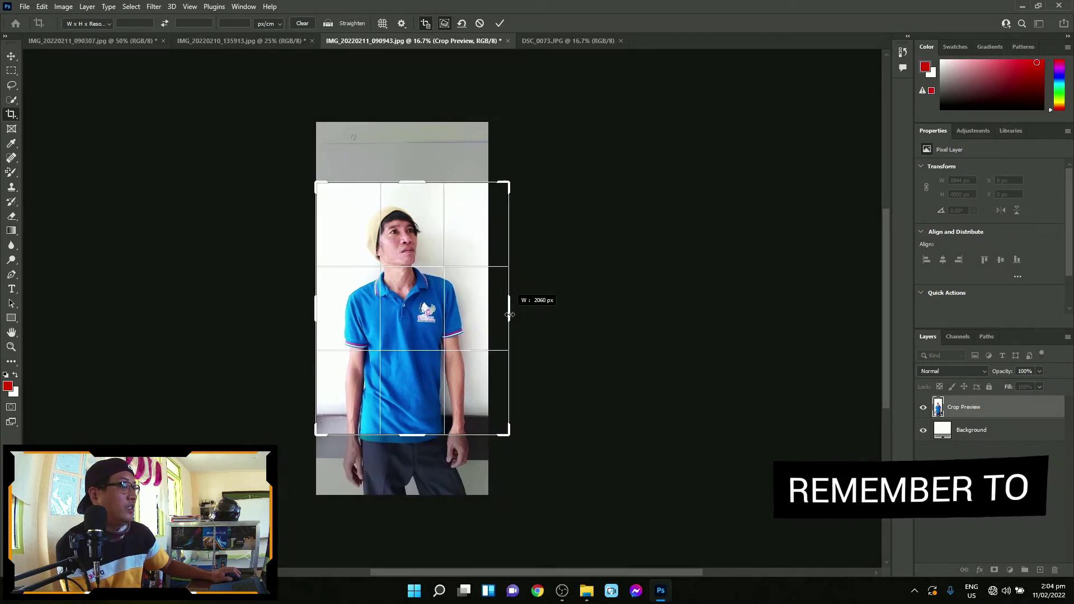
{"action": "left_click_drag", "start_coordinate": [514, 315], "coordinate": [515, 315]}
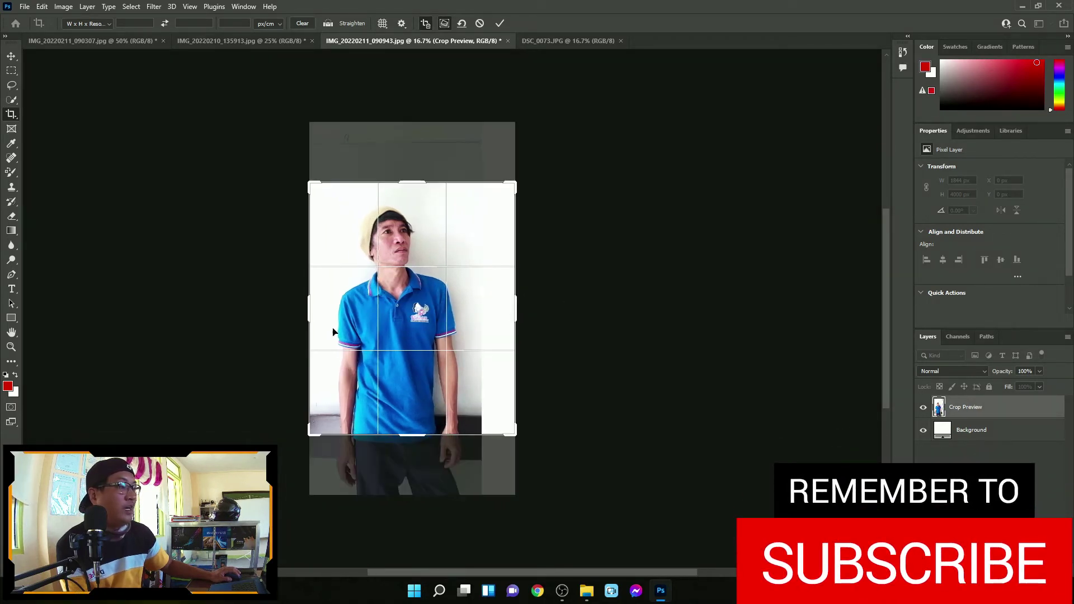
{"action": "left_click_drag", "start_coordinate": [303, 317], "coordinate": [287, 311]}
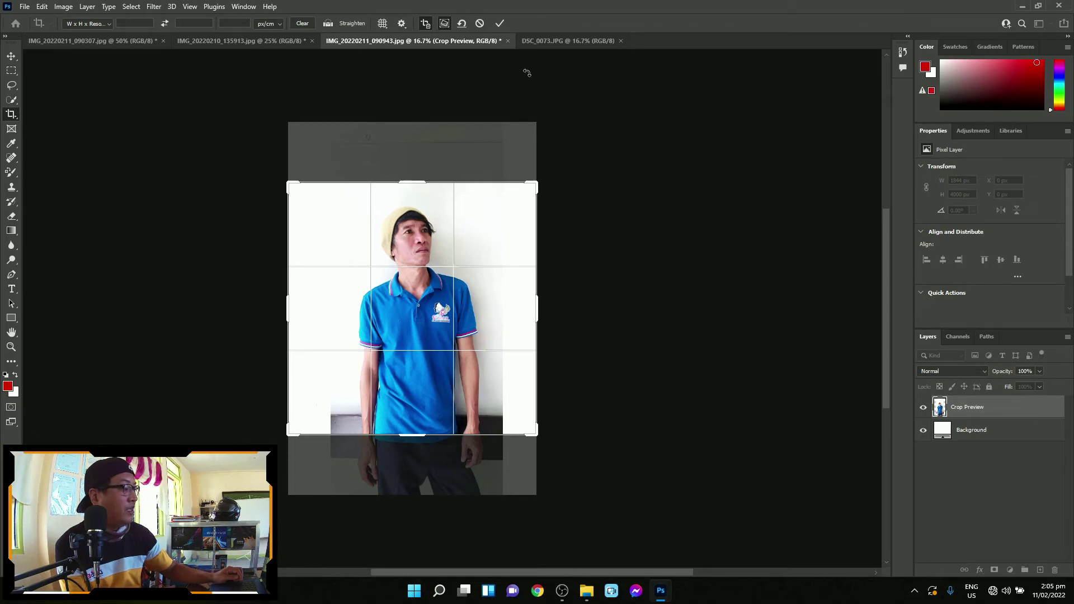
{"action": "key", "text": "Return"}
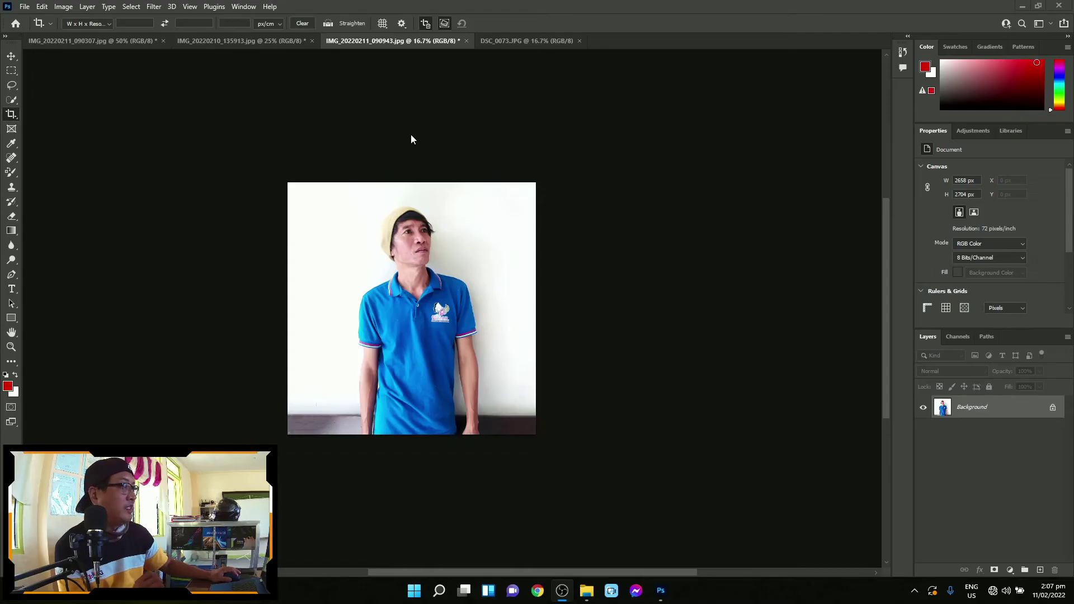
Widen the DSC_0073 plants photo to 7140 × 4000 px using Content-Aware fill on both sides.
{"action": "left_click", "coordinate": [510, 41]}
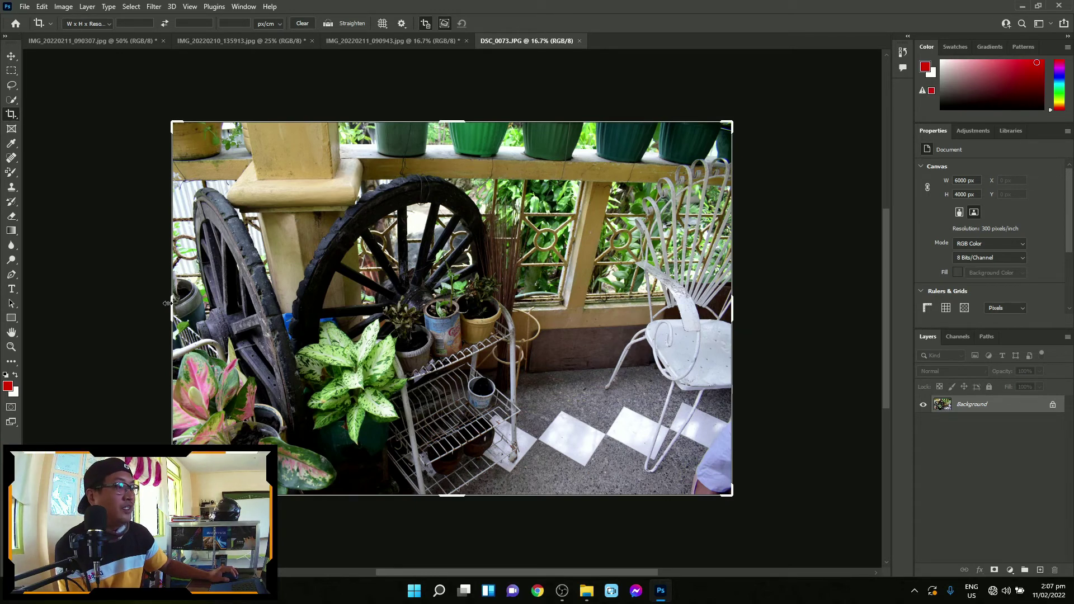
{"action": "left_click_drag", "start_coordinate": [166, 304], "coordinate": [129, 306]}
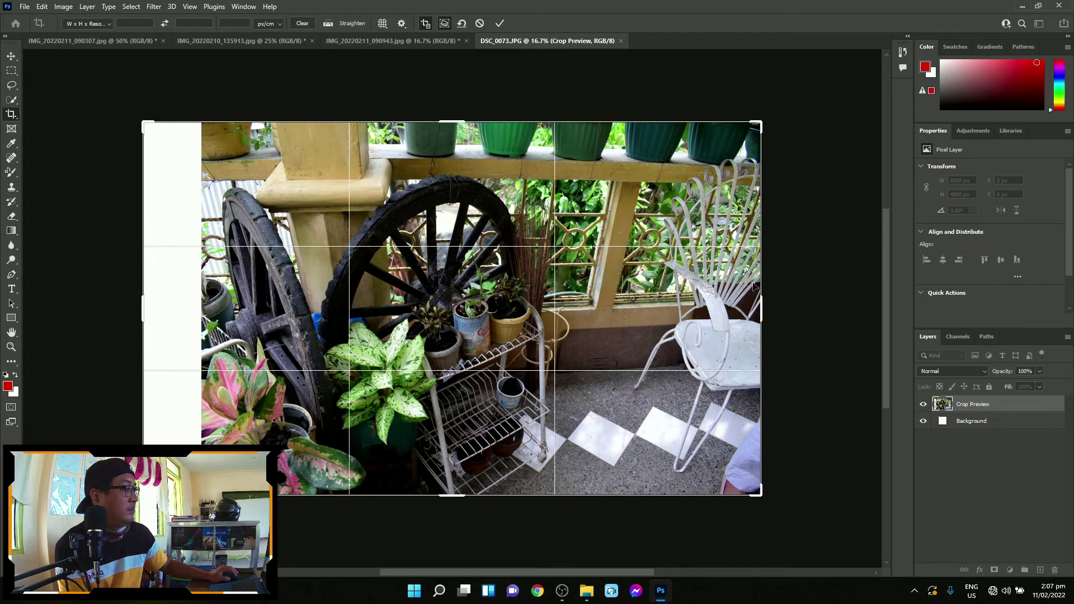
{"action": "left_click_drag", "start_coordinate": [762, 312], "coordinate": [786, 308]}
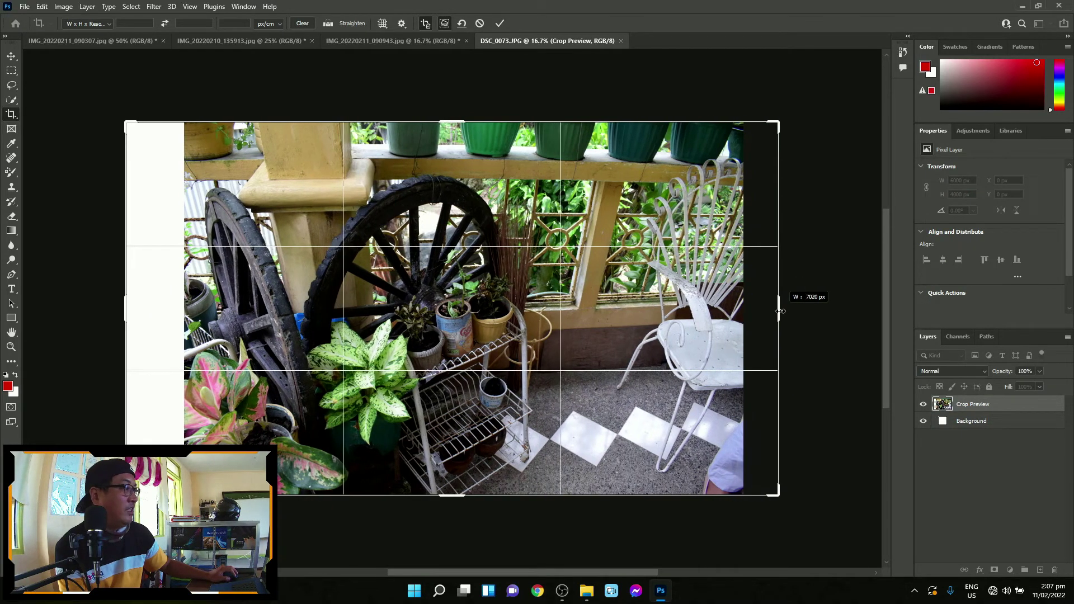
{"action": "left_click", "coordinate": [448, 24]}
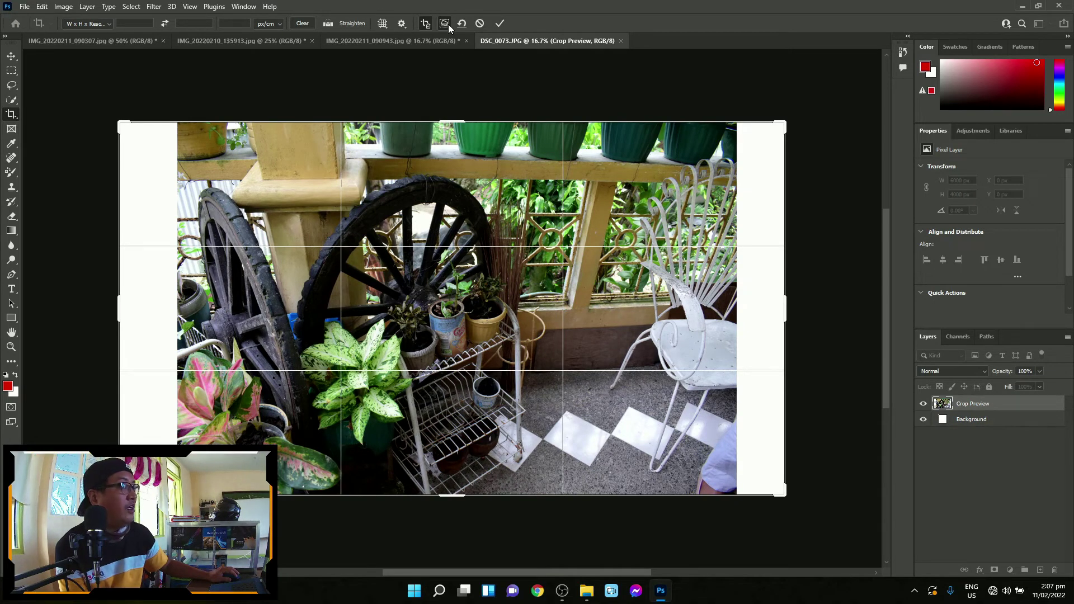
{"action": "left_click", "coordinate": [504, 23]}
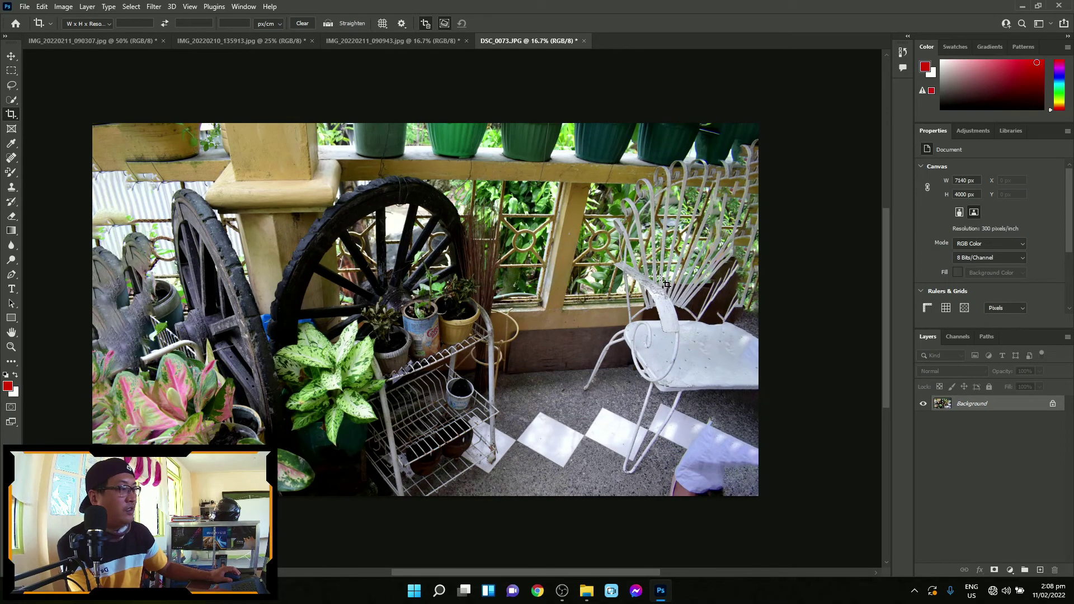
{"action": "scroll", "coordinate": [666, 284], "scroll_direction": "up", "scroll_amount": 2}
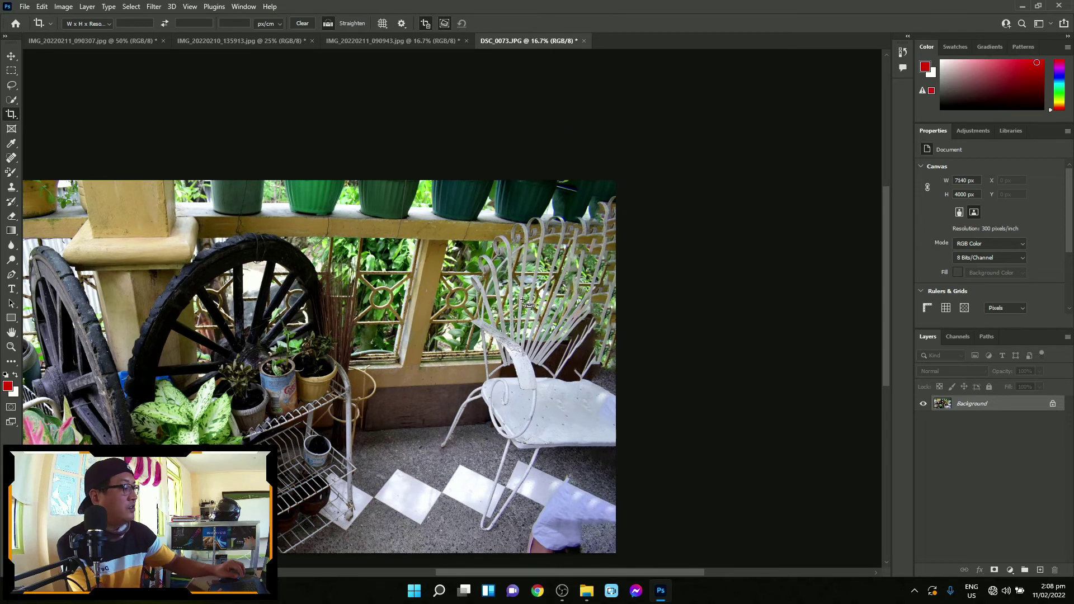
{"action": "scroll", "coordinate": [526, 302], "scroll_direction": "up", "scroll_amount": 2}
{"action": "scroll", "coordinate": [534, 279], "scroll_direction": "up", "scroll_amount": 1}
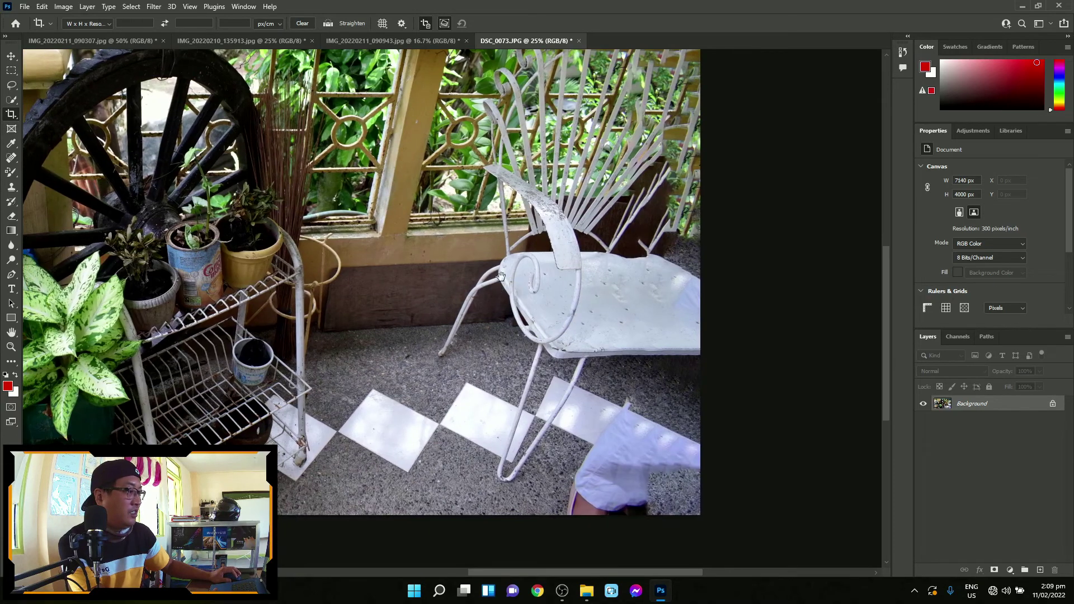
{"action": "left_click_drag", "start_coordinate": [453, 413], "coordinate": [616, 351]}
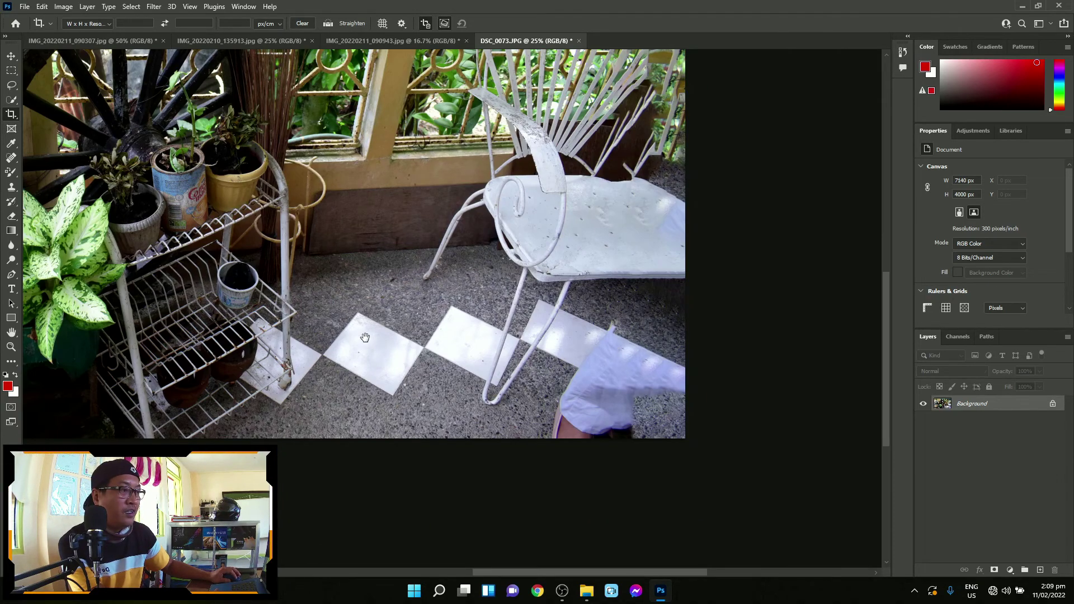
{"action": "left_click_drag", "start_coordinate": [365, 338], "coordinate": [484, 350]}
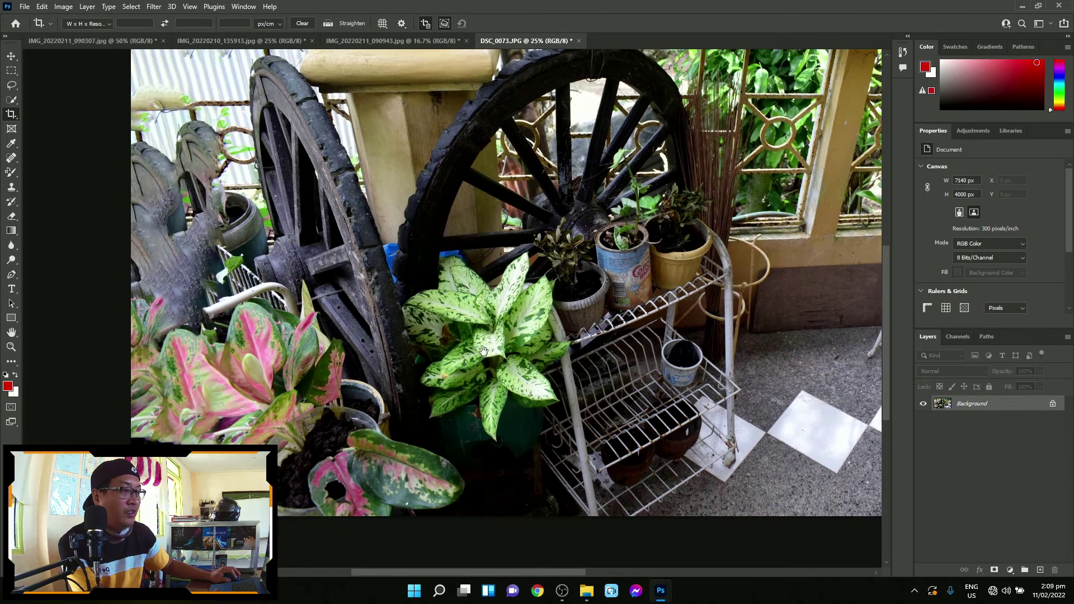